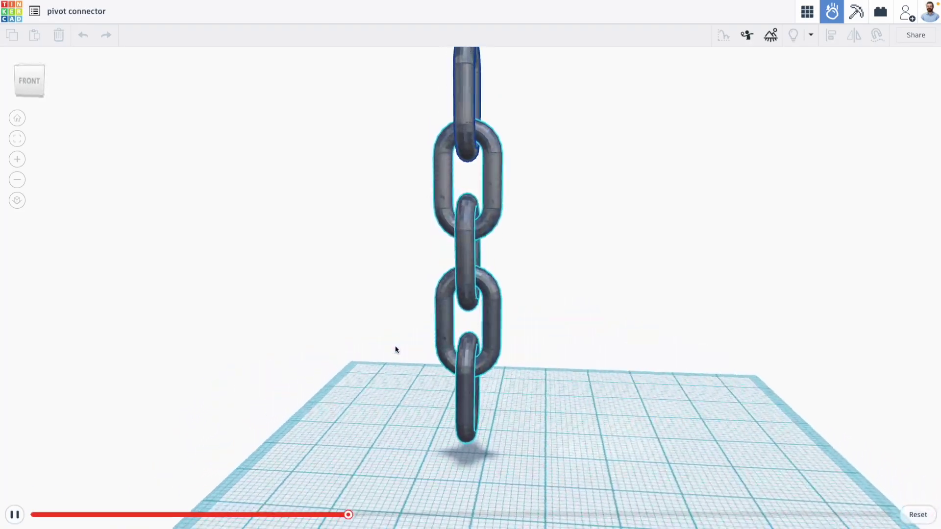
right_drag(431, 323, 469, 315)
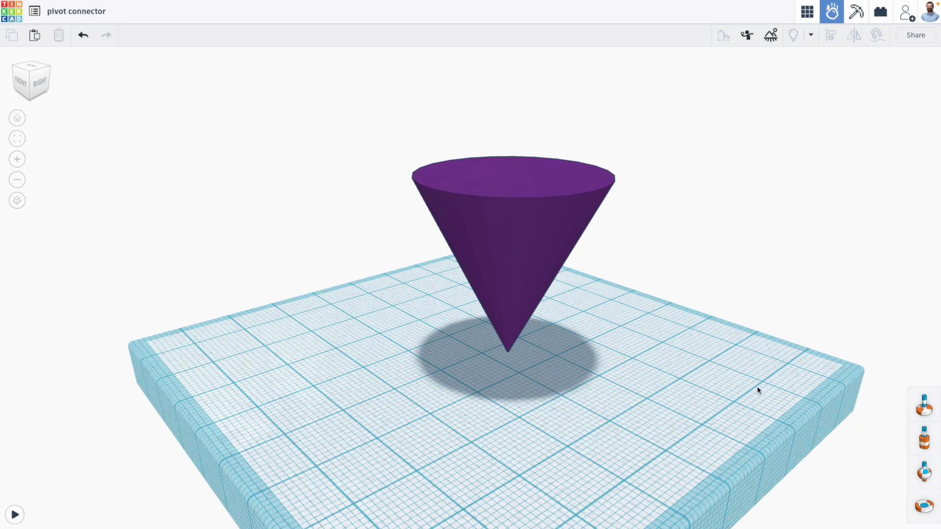
right_drag(741, 363, 804, 381)
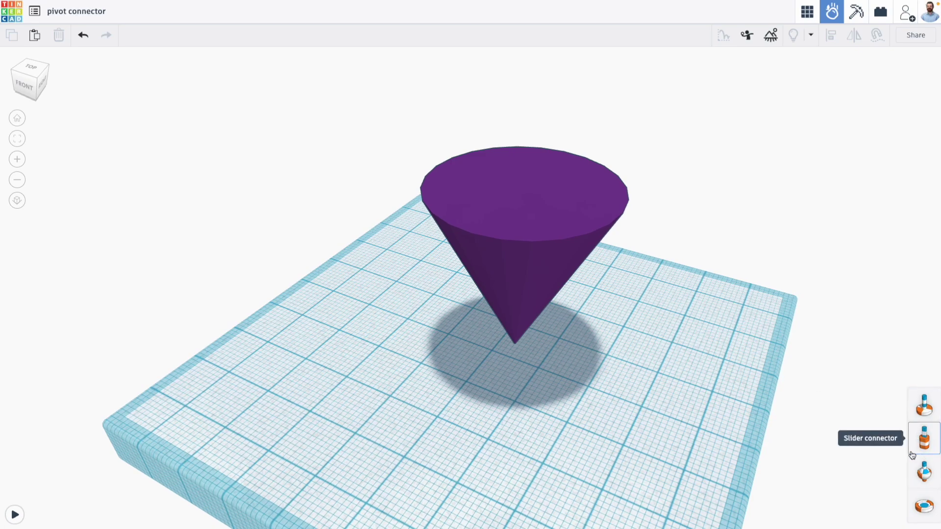
scroll(535, 331, up, 3)
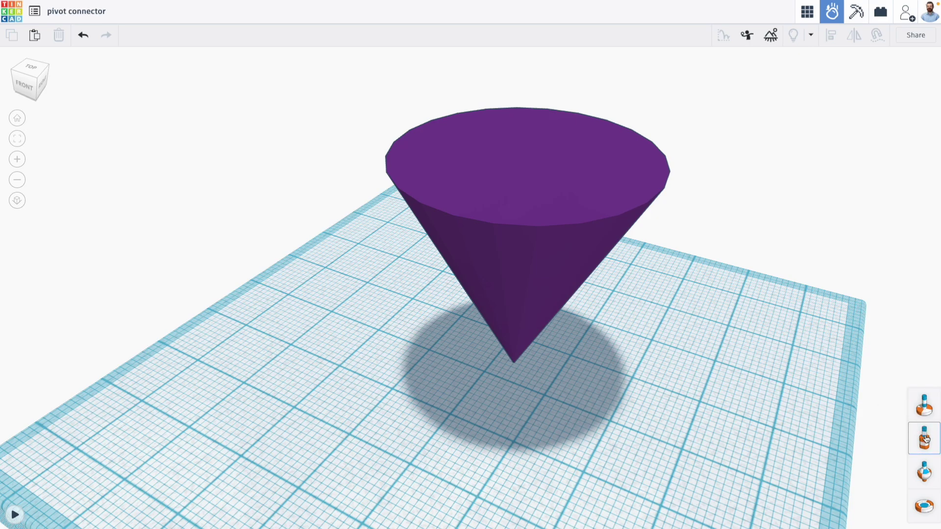
right_drag(759, 414, 716, 391)
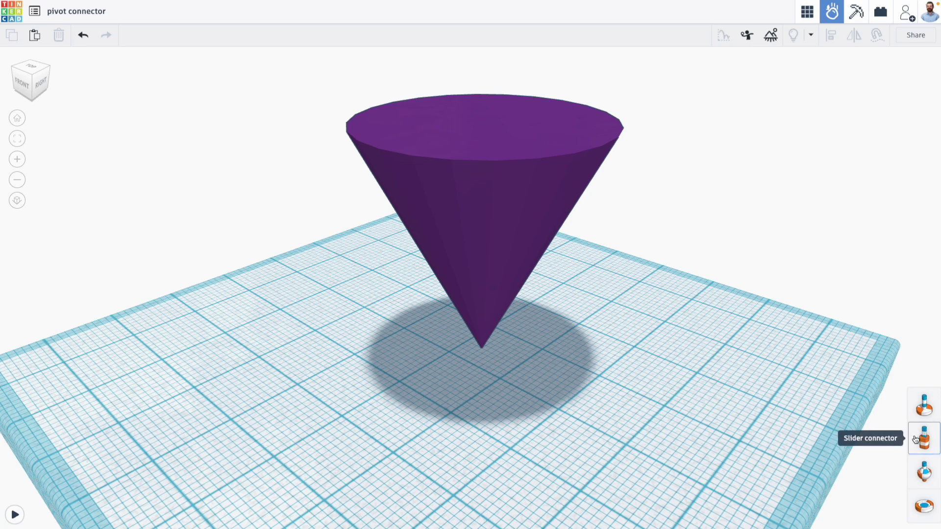
click(917, 464)
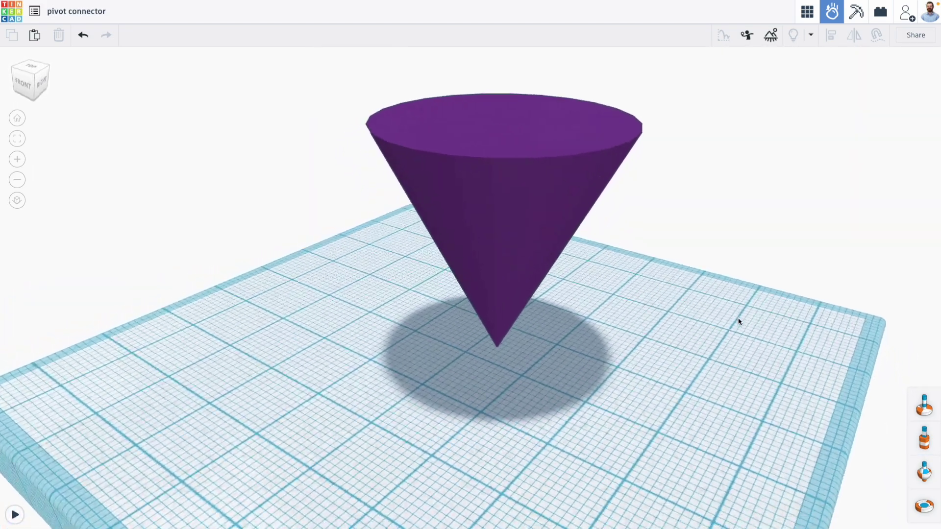
right_drag(739, 321, 572, 252)
- Place a pivot connector at the tip of the upside-down cone
click(494, 96)
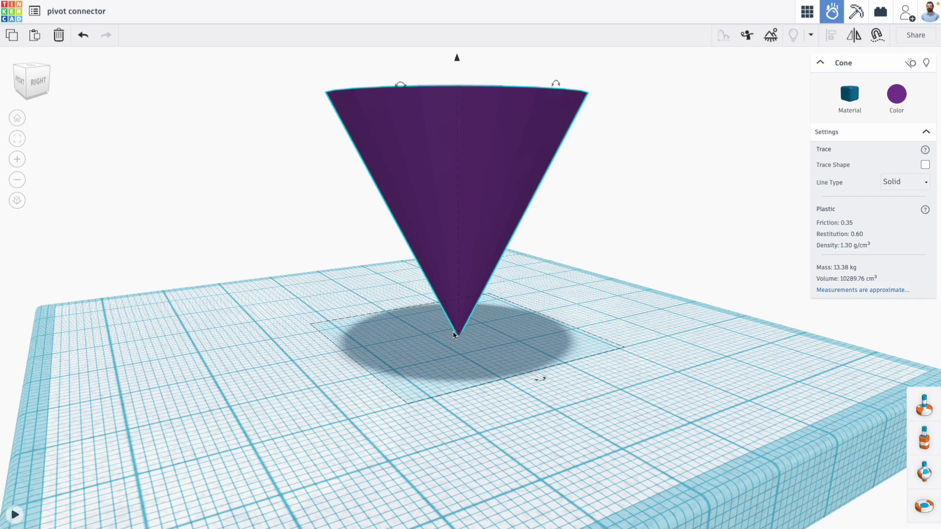
right_drag(456, 327, 528, 332)
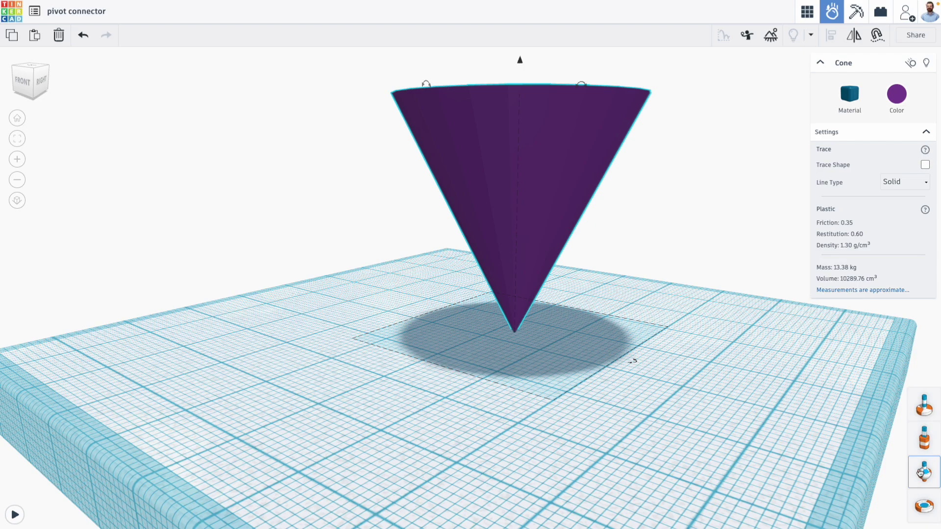
drag(921, 473, 452, 200)
click(513, 330)
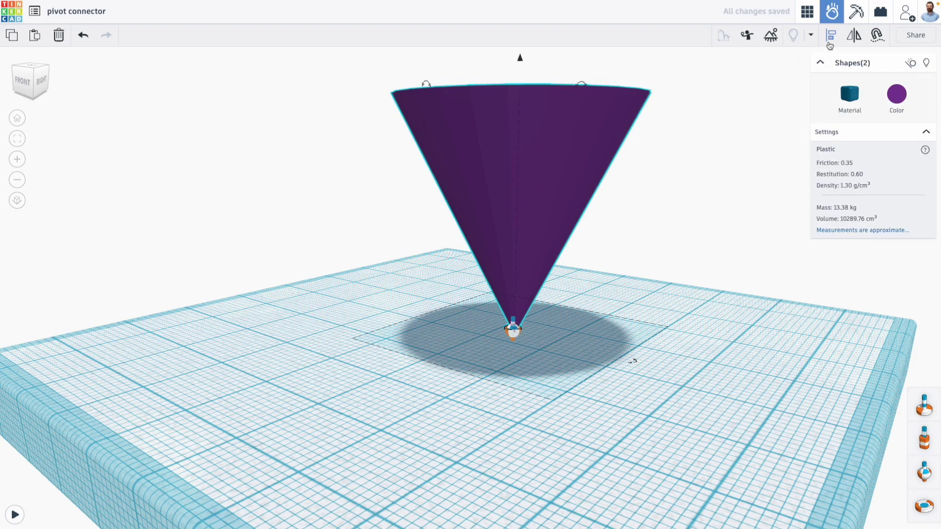
- Align the pivot connector to the cone's centre in width, depth and height
click(427, 371)
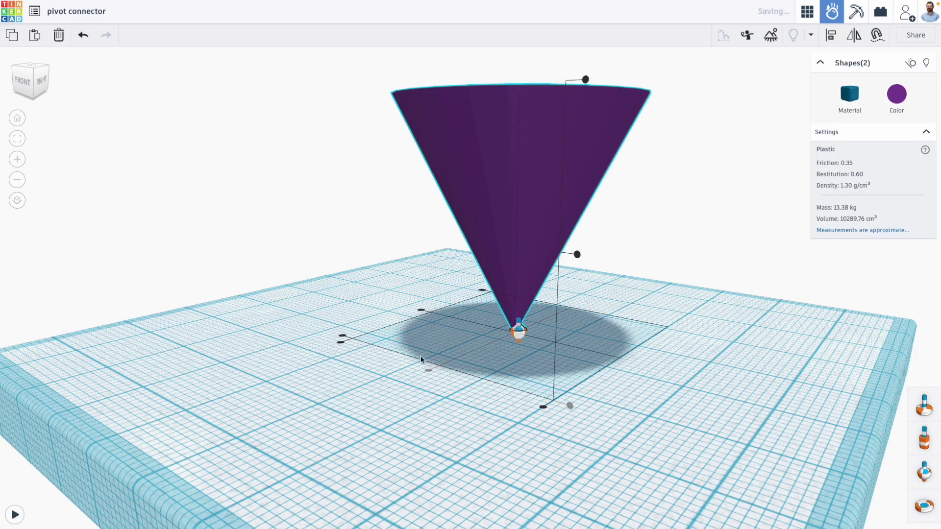
click(420, 311)
click(576, 255)
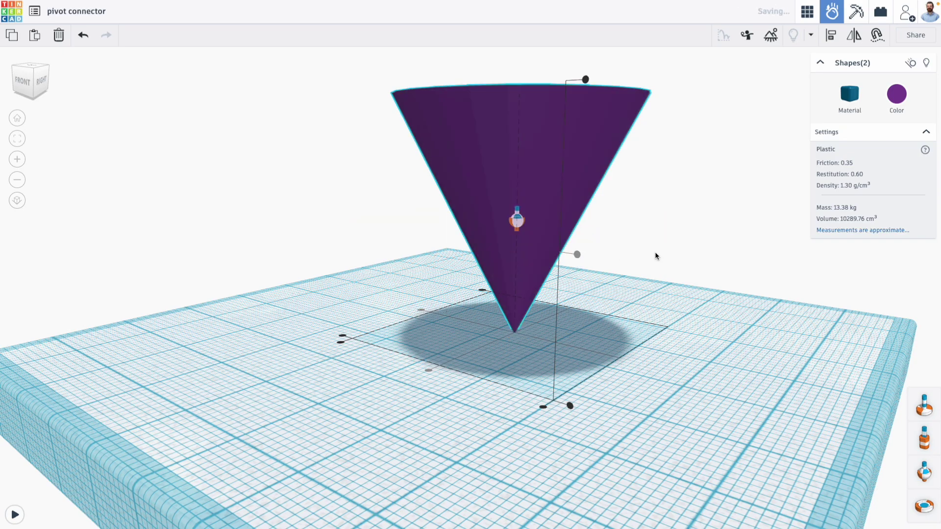
click(655, 253)
- Select the pivot connector inside the cone and examine its connection points, rotation handle and Cone Angle Limit
right_drag(602, 259, 647, 259)
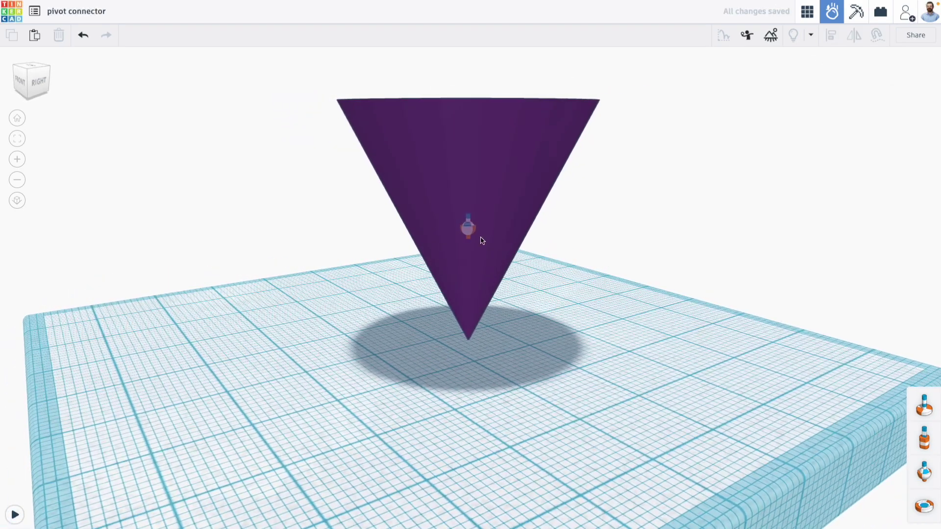
drag(512, 268, 556, 262)
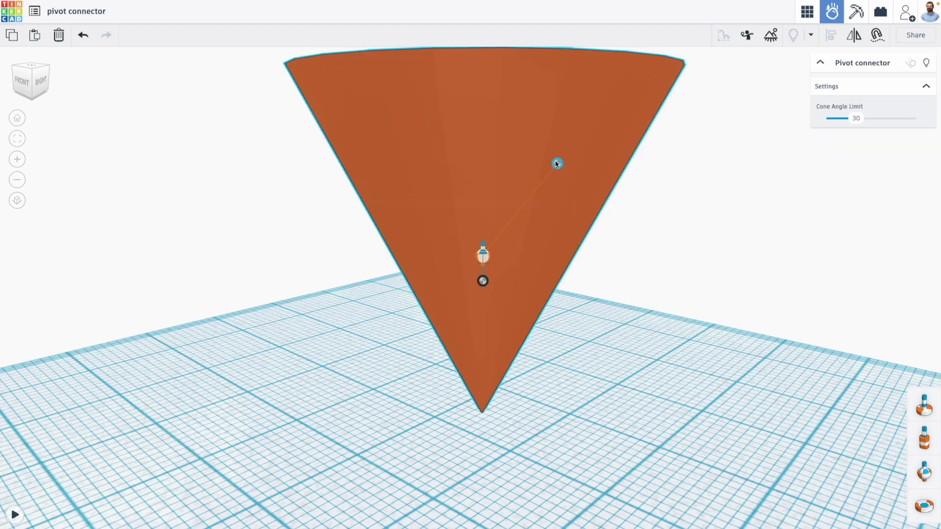
drag(537, 148, 535, 152)
click(483, 252)
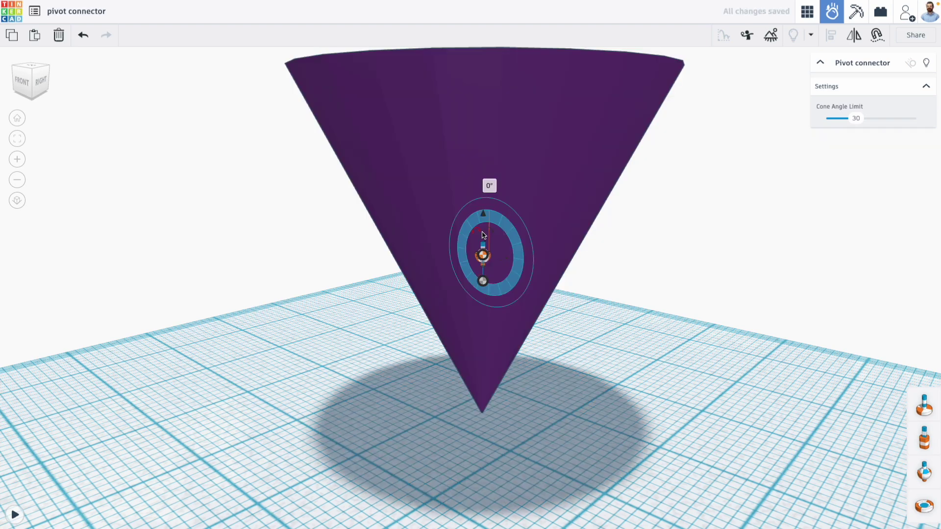
scroll(484, 288, down, 5)
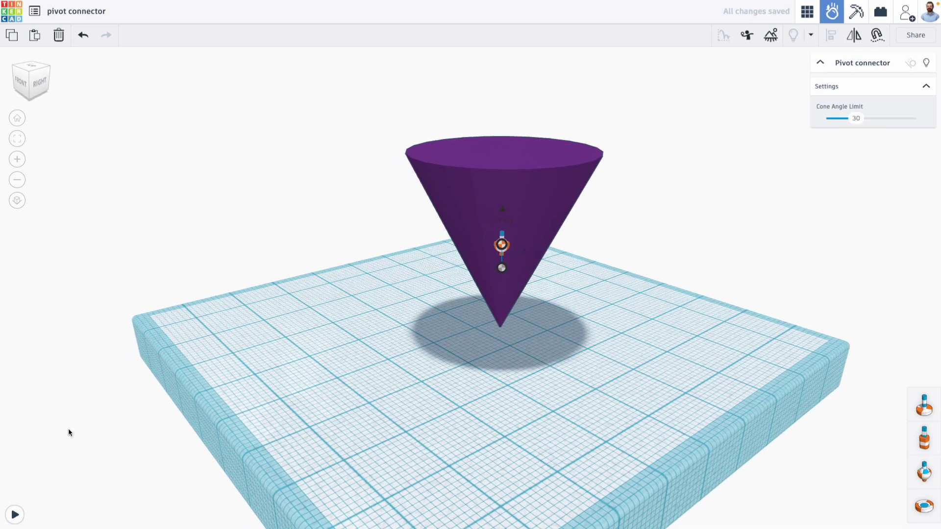
- Run the simulation, examine the cone's pivoting motion from several sides, and reset it
click(15, 519)
right_drag(346, 378, 602, 251)
right_drag(434, 317, 288, 298)
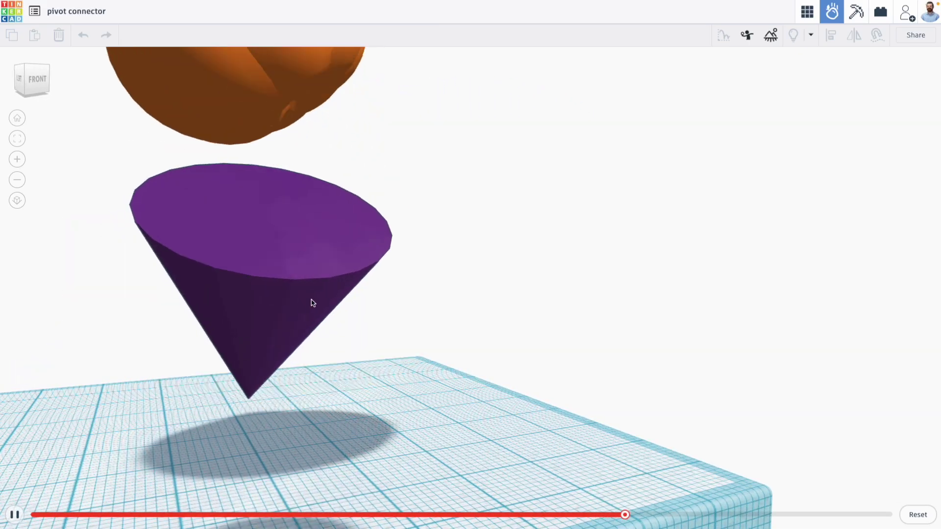
right_drag(323, 327, 359, 352)
middle_drag(359, 352, 485, 197)
scroll(418, 277, down, 5)
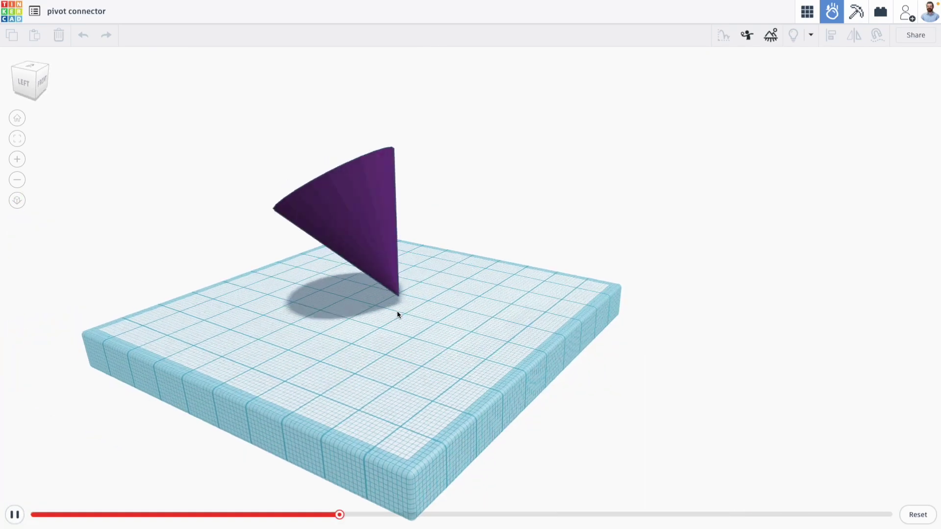
right_drag(399, 315, 384, 231)
scroll(383, 230, up, 3)
right_drag(448, 231, 262, 228)
middle_drag(350, 235, 392, 284)
right_drag(394, 284, 430, 294)
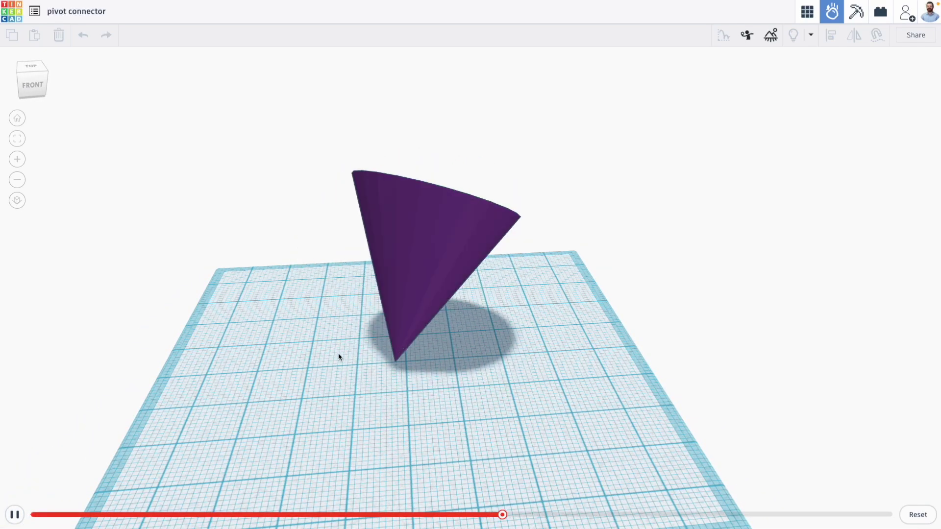
drag(524, 510, 303, 498)
click(918, 515)
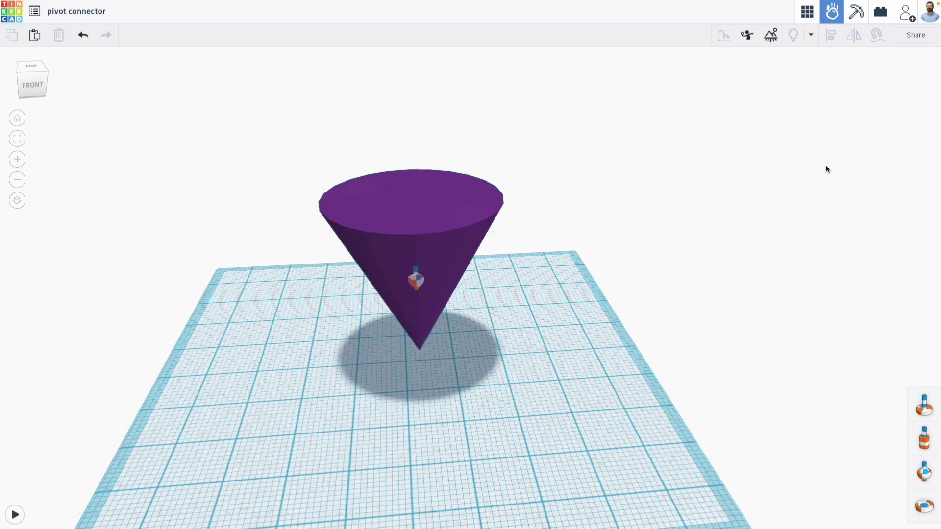
- Return to the 3D design workspace and delete the cone together with its pivot connector
click(814, 18)
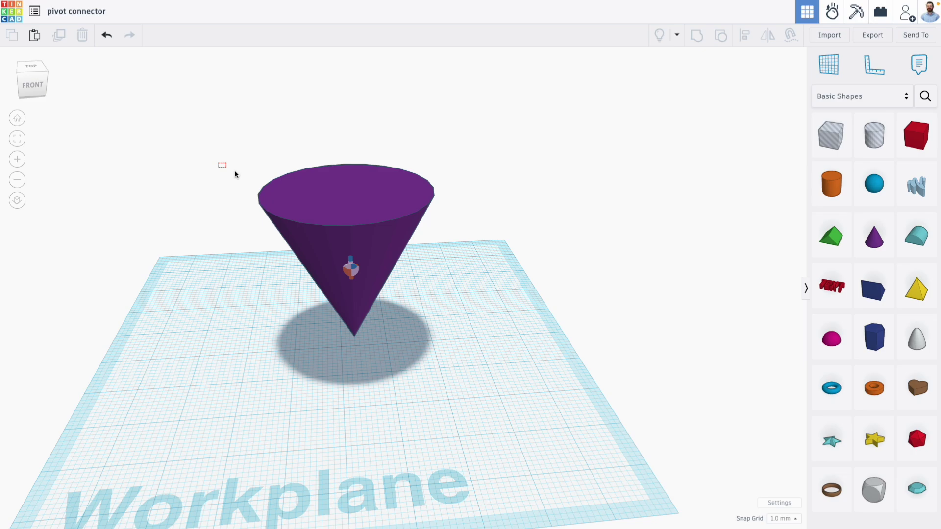
drag(235, 173, 468, 357)
key(Delete)
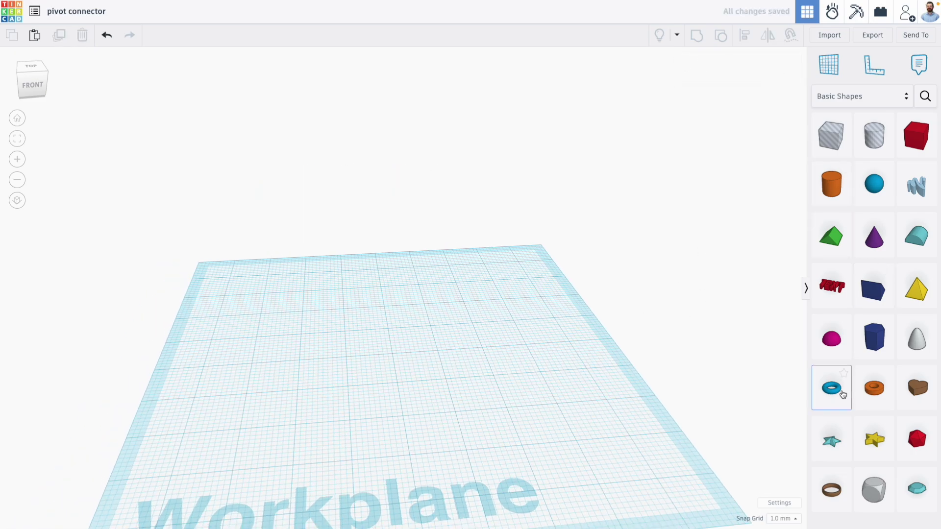
- Add a torus to the empty workplane
click(316, 357)
scroll(309, 326, up, 4)
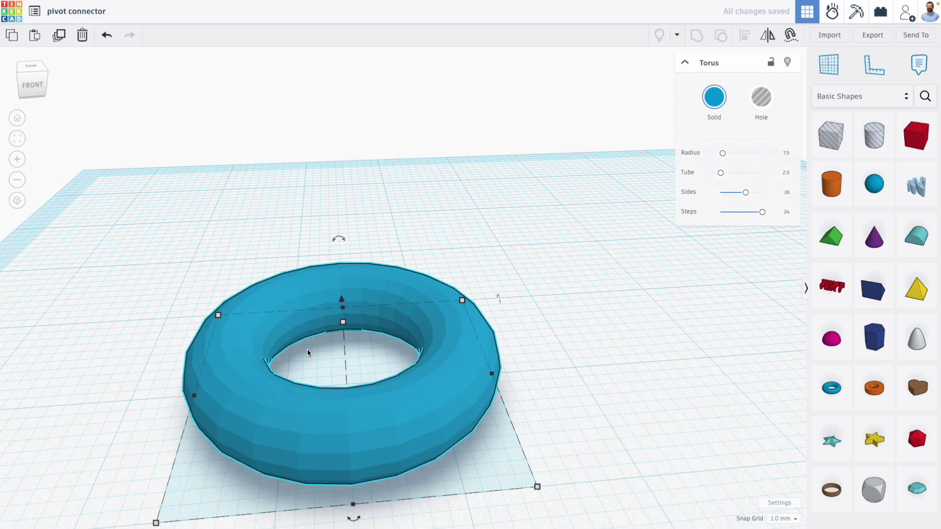
right_drag(307, 322, 306, 395)
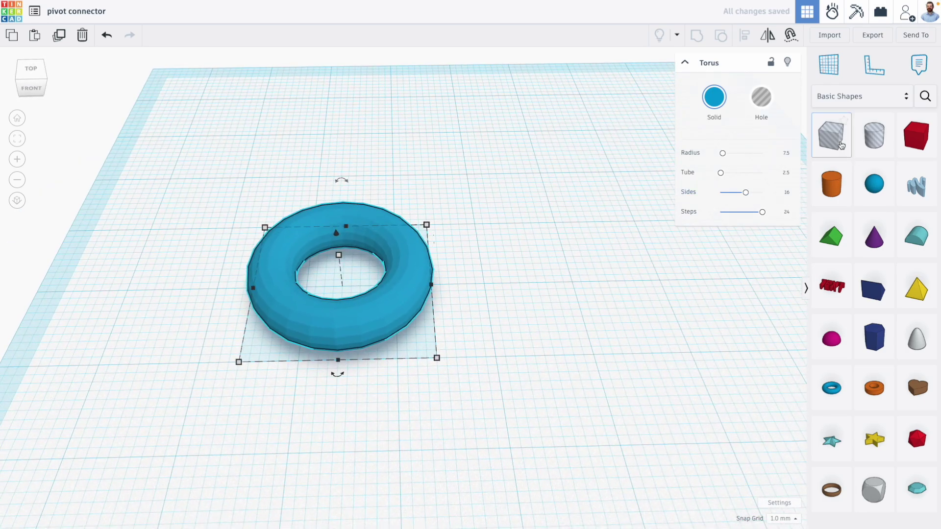
- Place a box hole over one half of the torus and extend it toward the back
click(841, 145)
click(431, 309)
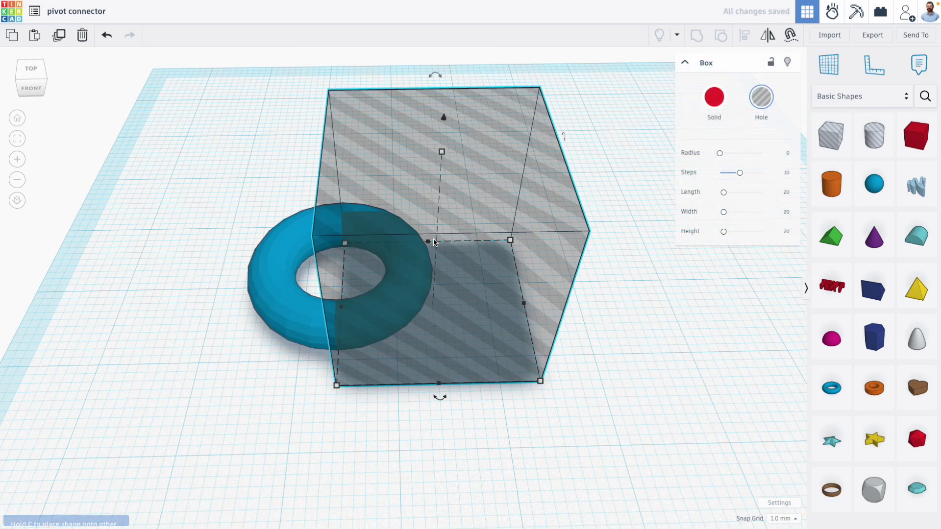
drag(429, 242, 423, 171)
- Select the torus and box hole together and align them with each other
drag(244, 229, 577, 359)
key(l)
click(387, 399)
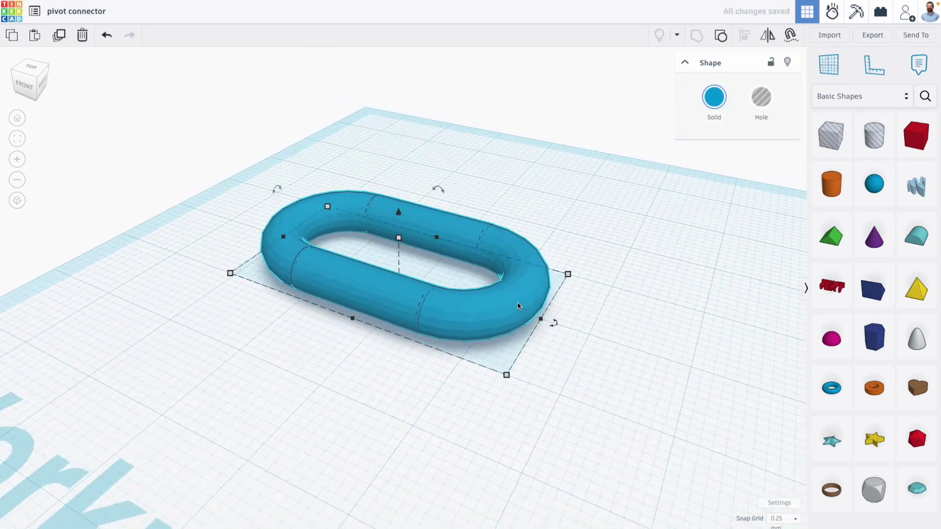
- Recolor the chain link dark grey and rotate it to stand upright on its rounded end
click(713, 100)
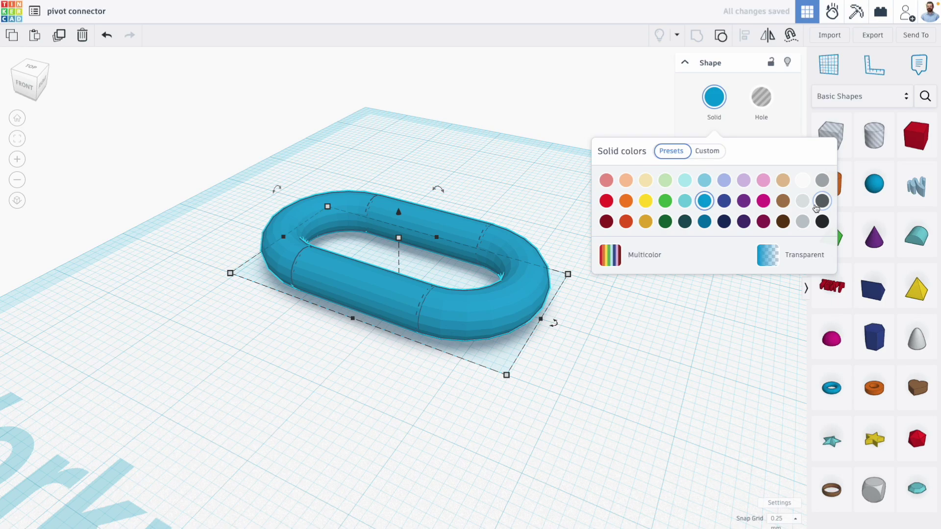
click(820, 203)
scroll(490, 294, down, 4)
right_drag(505, 316, 482, 299)
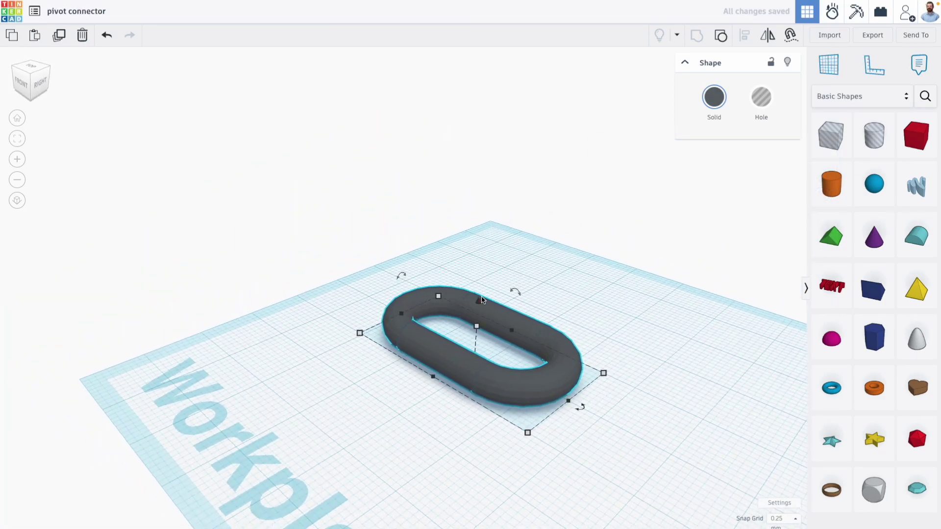
drag(521, 292, 549, 388)
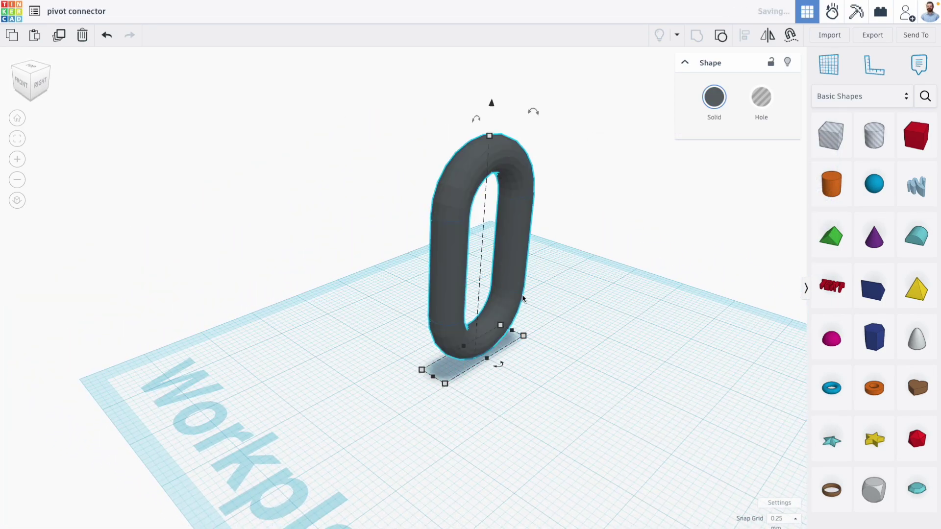
- Raise the upright chain link high above the workplane
right_drag(507, 256, 456, 262)
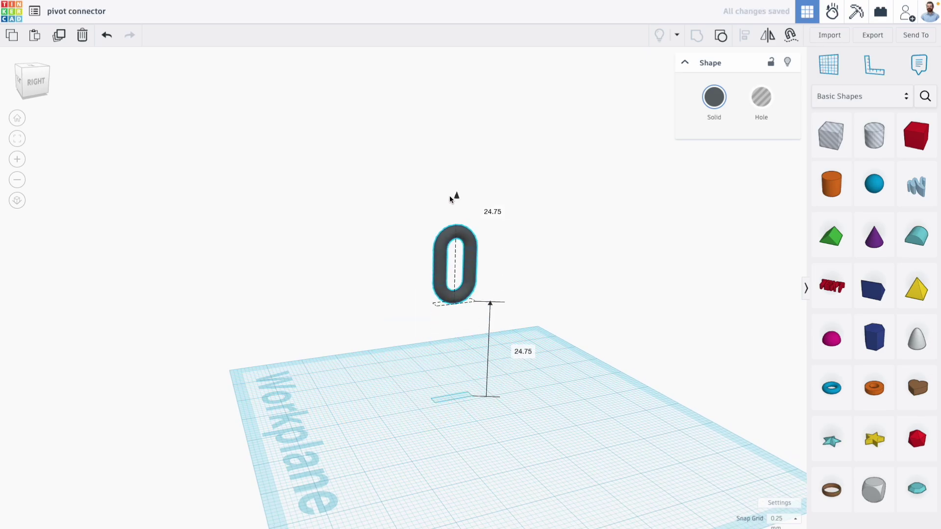
scroll(461, 122, up, 4)
right_drag(462, 141, 377, 180)
- Duplicate the chain link, lower the copy 9.25 mm, and rotate it about the vertical axis to cross the upper link
click(59, 35)
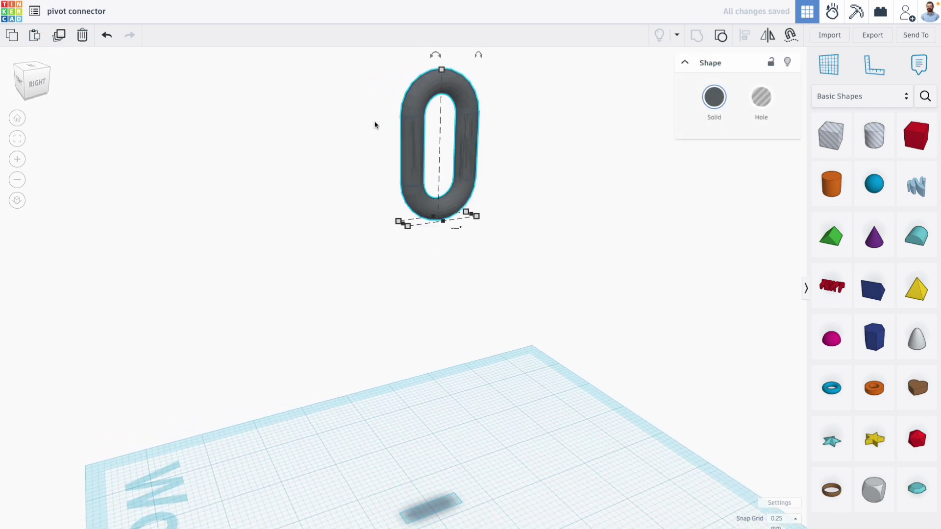
scroll(436, 134, down, 1)
middle_drag(435, 133, 437, 160)
drag(441, 88, 439, 162)
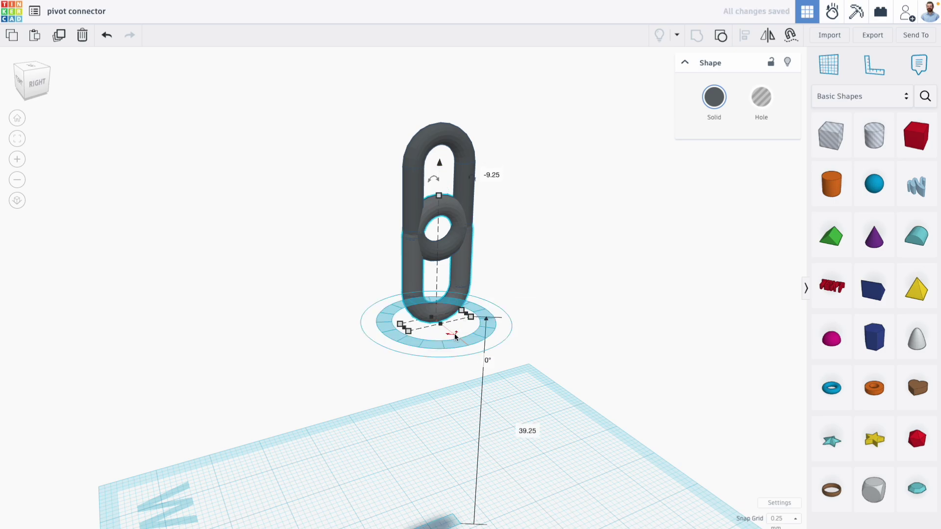
drag(455, 337, 390, 334)
- Lower the second link another 3 mm so it hangs from the bottom curve of the upper link
right_drag(374, 360, 478, 272)
scroll(480, 270, up, 5)
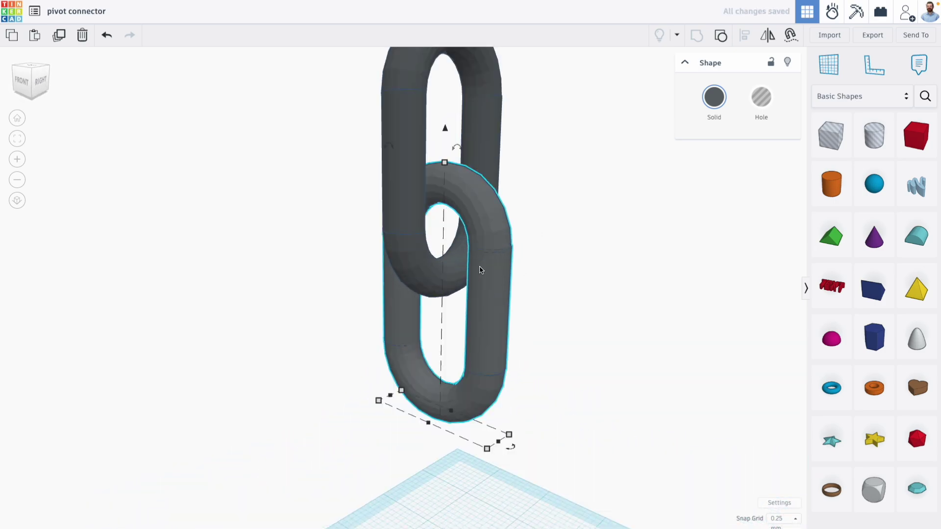
click(543, 259)
scroll(542, 258, down, 5)
click(461, 284)
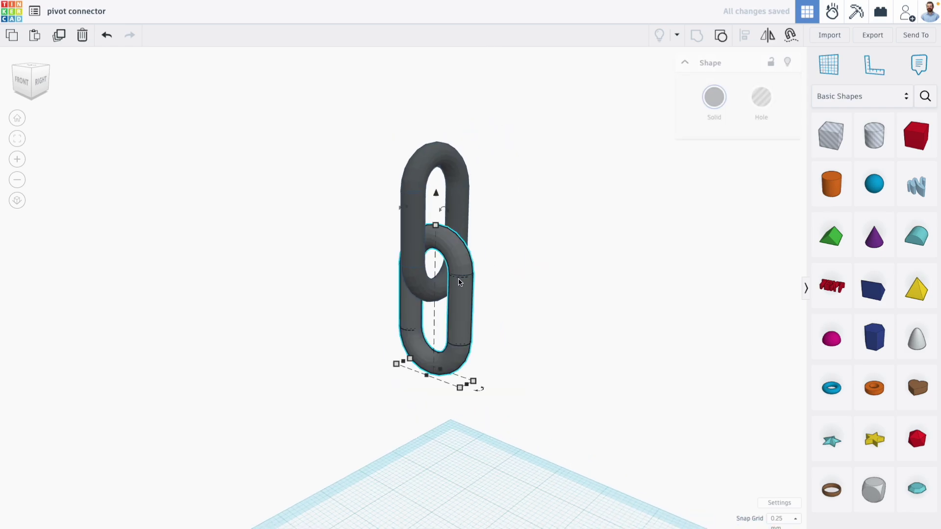
drag(437, 195, 436, 228)
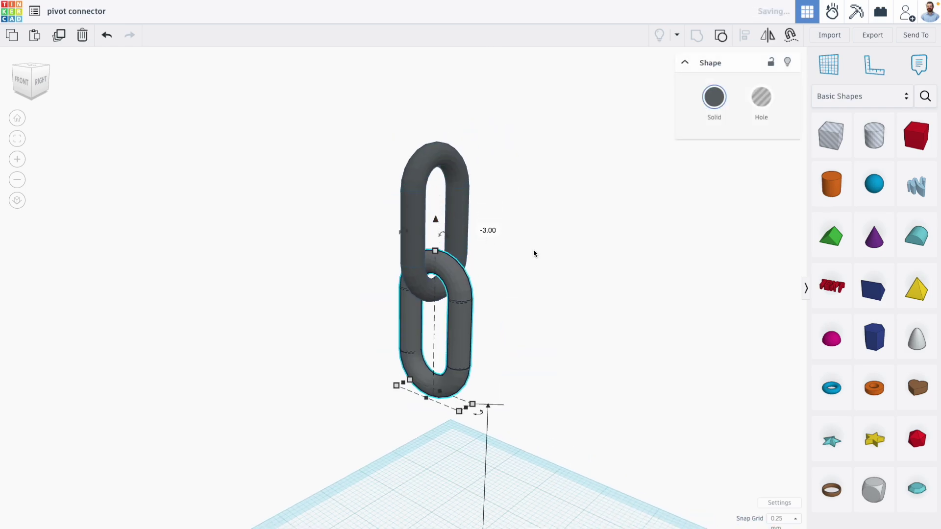
click(547, 284)
right_drag(547, 284, 486, 296)
click(464, 298)
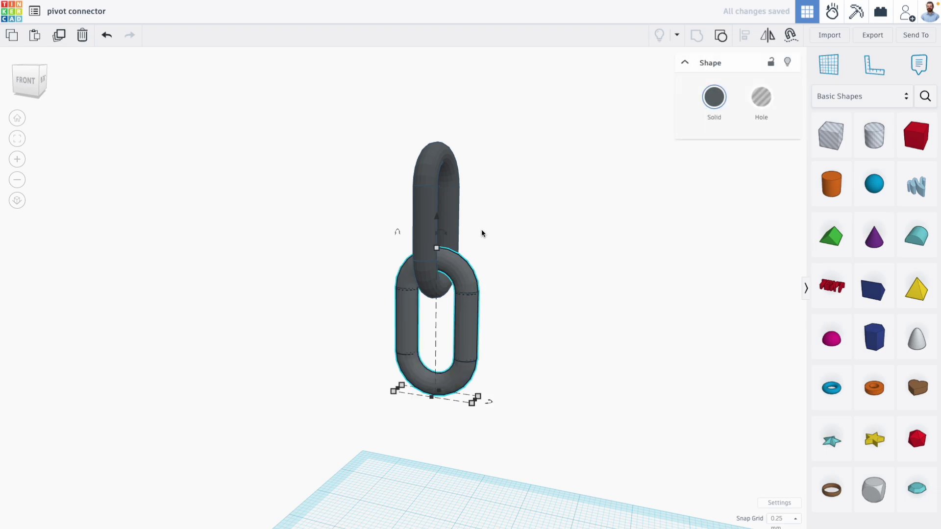
click(709, 194)
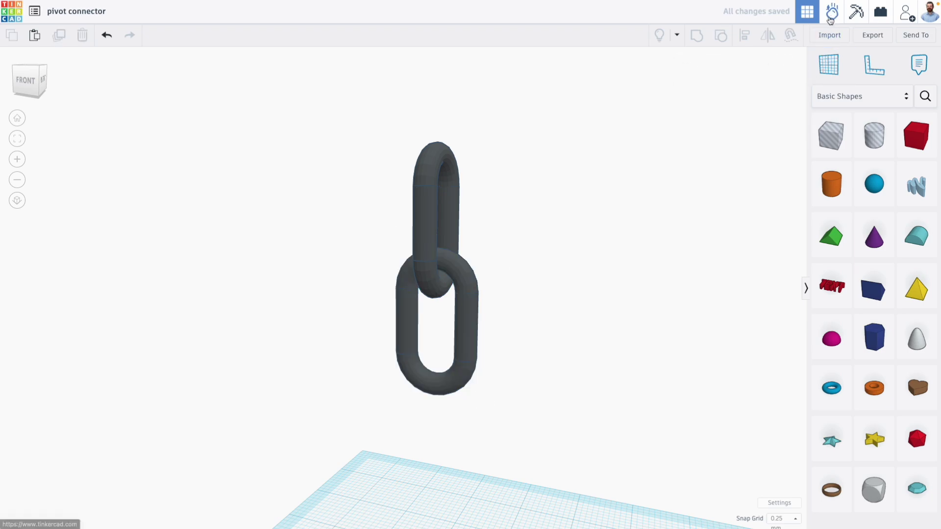
- Switch to the Sim Lab workspace and make the upper chain link static
click(829, 18)
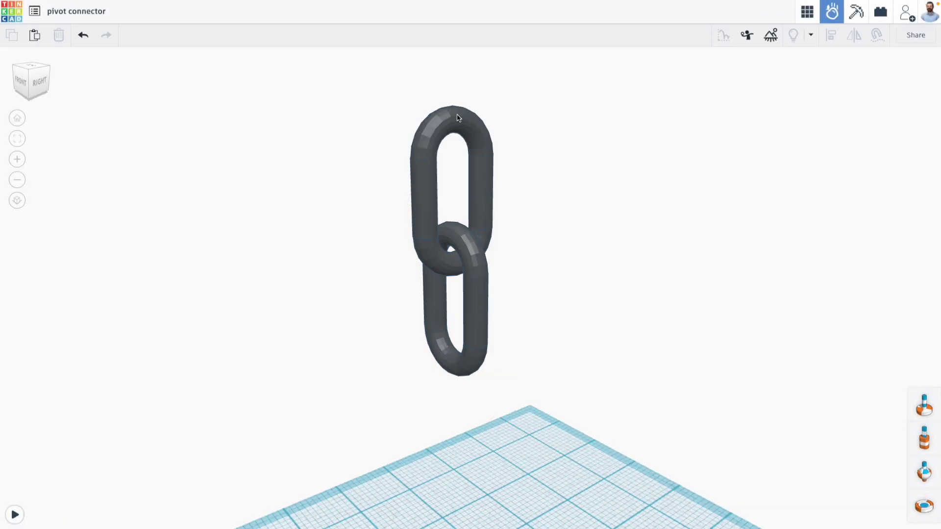
click(458, 119)
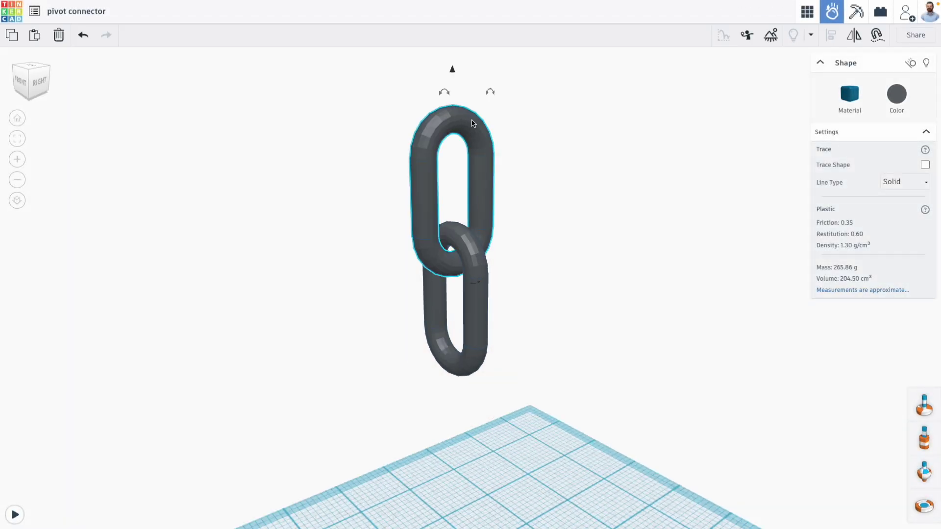
click(911, 64)
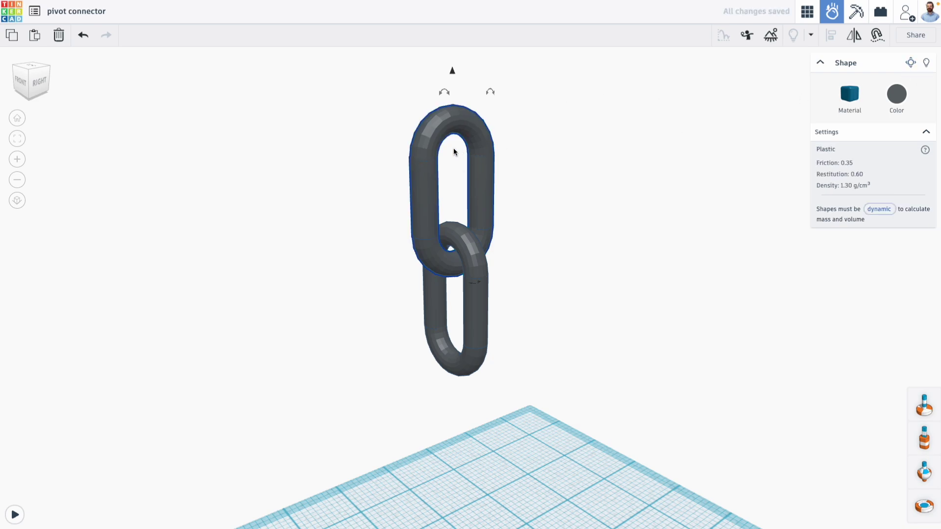
- Add a pivot connector, center it on the lower link, and raise it about 4.63 mm to where the two links cross
right_drag(454, 148, 552, 146)
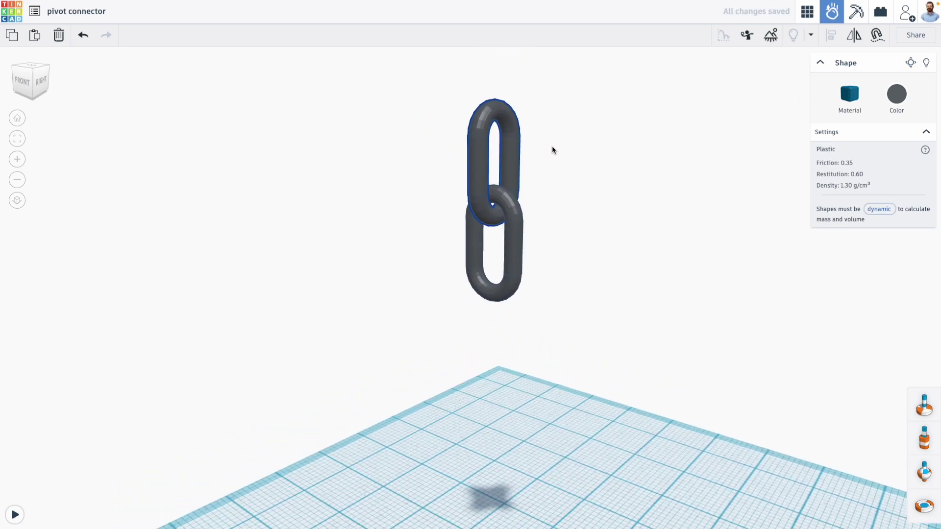
scroll(542, 159, up, 3)
drag(927, 478, 485, 464)
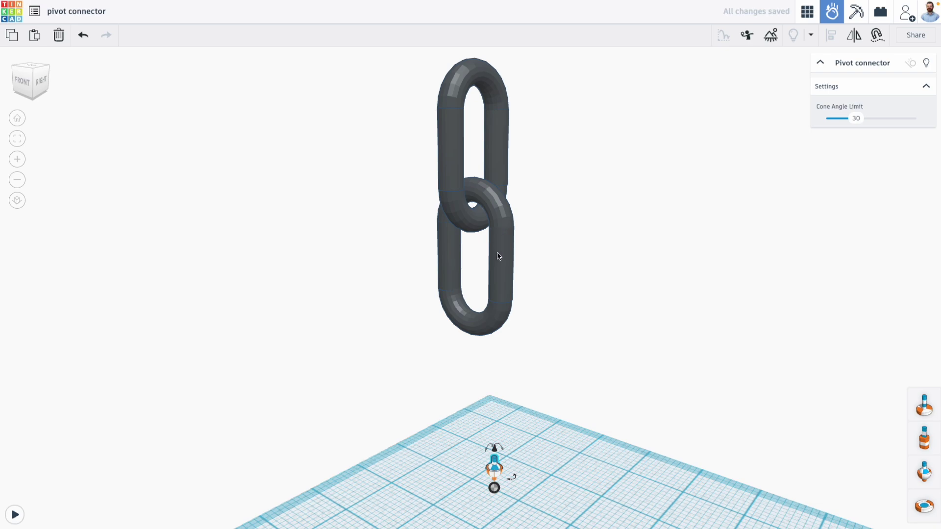
click(504, 263)
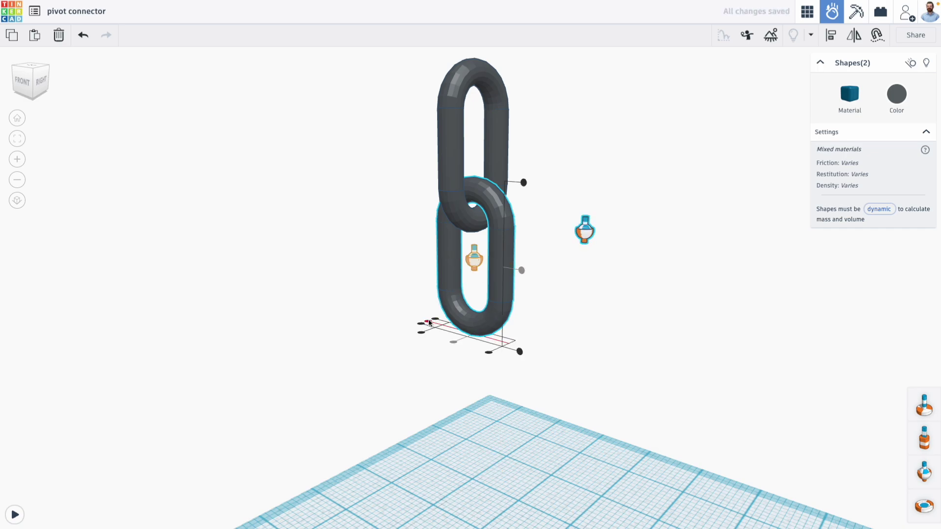
click(544, 225)
scroll(495, 227, up, 5)
click(466, 268)
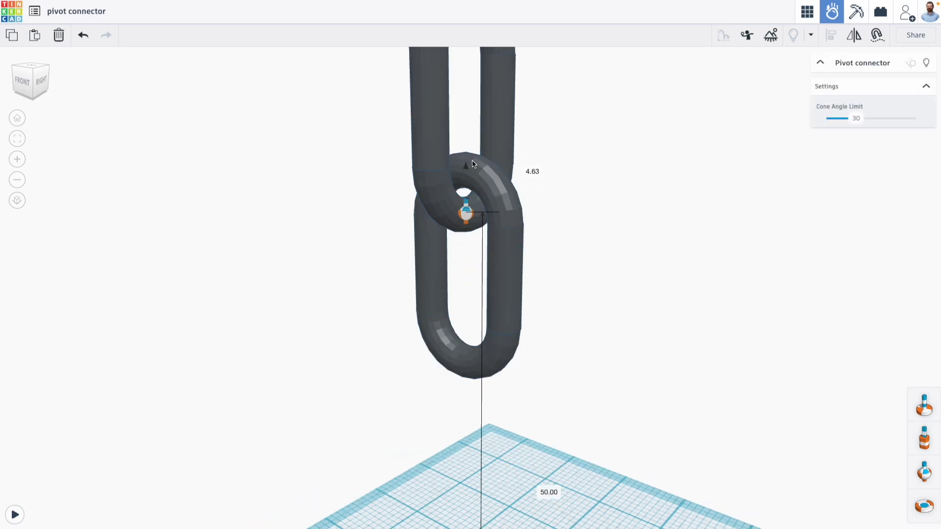
- Attach the orange end of the pivot connector to the lower link and the blue end to the upper link
scroll(469, 169, up, 4)
right_drag(487, 162, 515, 215)
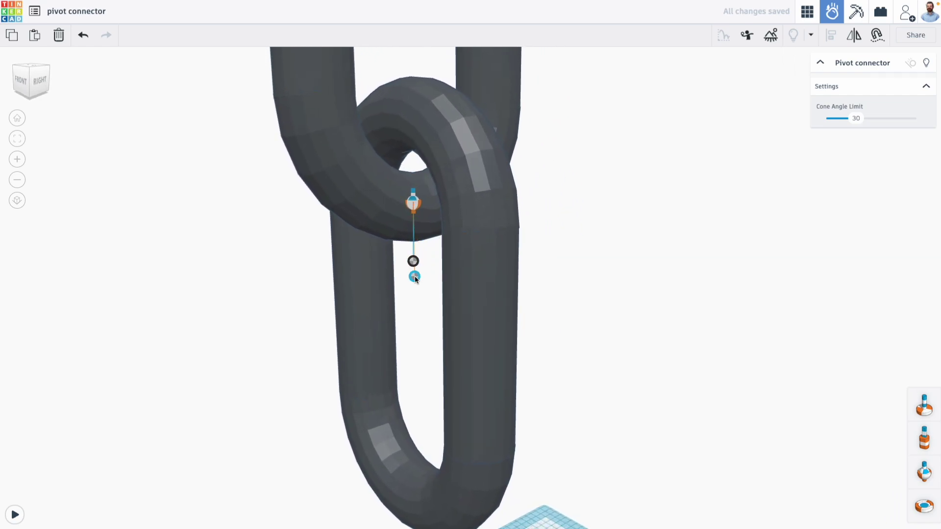
drag(414, 277, 484, 293)
drag(402, 261, 381, 234)
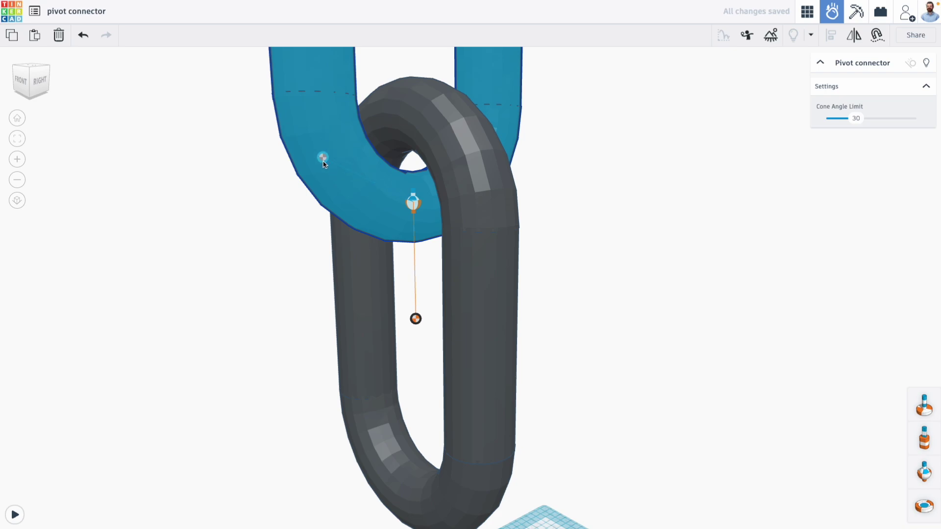
drag(337, 181, 337, 180)
- Simulate the two-link chain, throw objects at the lower link to test its swing, and reset the simulation
scroll(471, 287, down, 2)
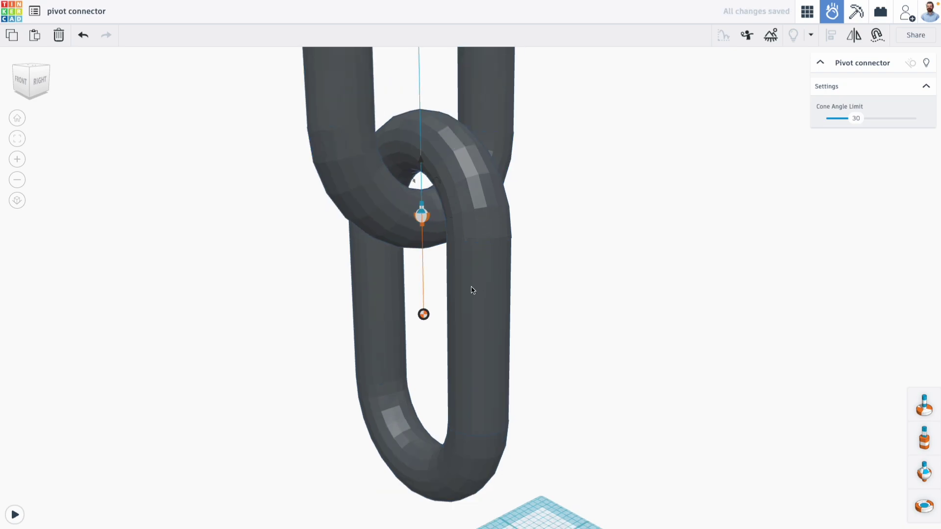
scroll(457, 224, down, 5)
right_drag(486, 275, 544, 251)
right_drag(359, 342, 315, 349)
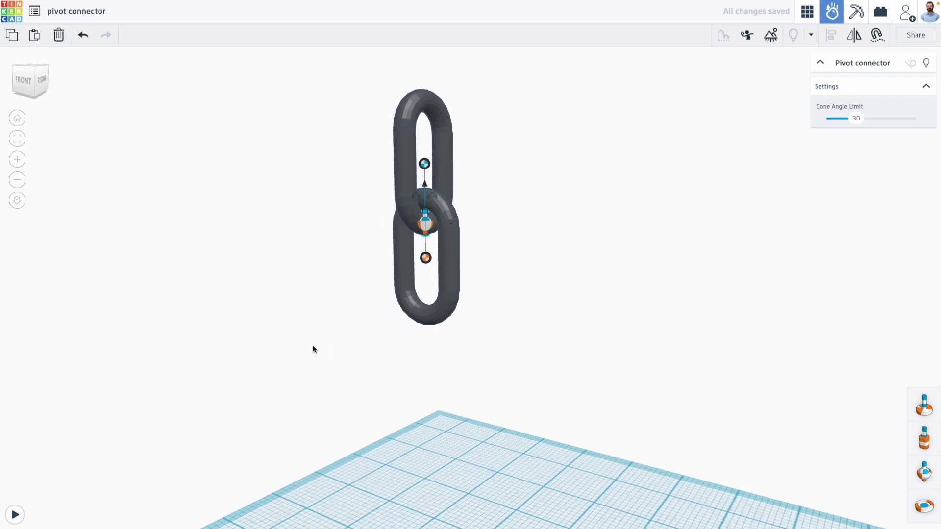
click(15, 514)
scroll(427, 294, up, 3)
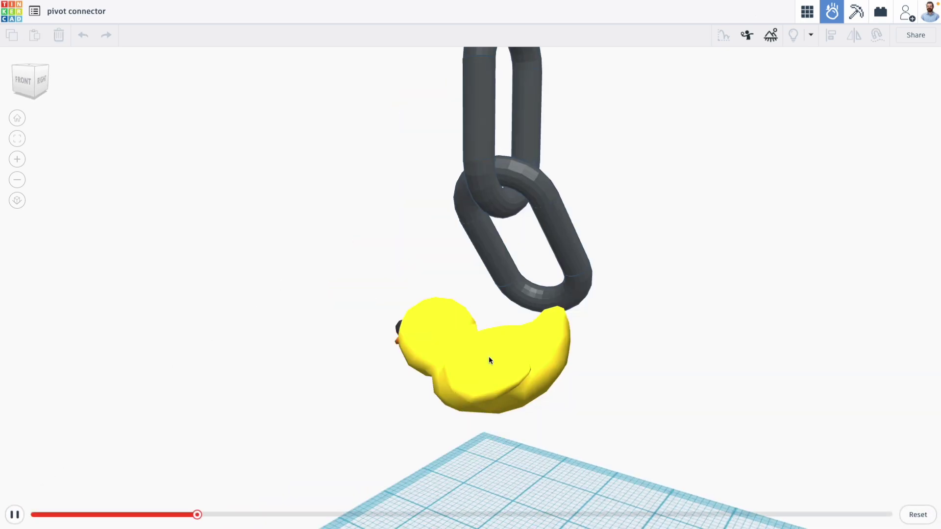
right_drag(567, 387, 690, 412)
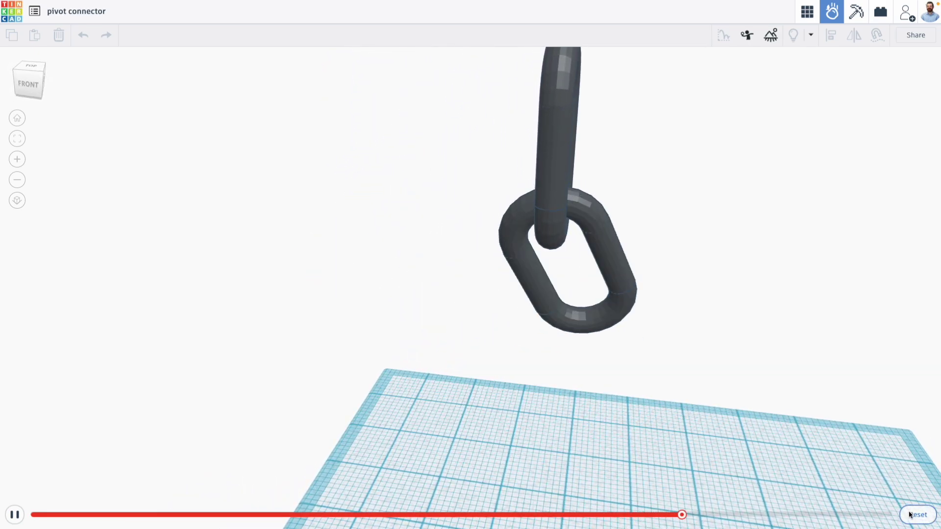
click(910, 514)
- Back in the 3D editor, duplicate the lower link together with its pivot connector and lower the copy 11.25 mm
click(817, 15)
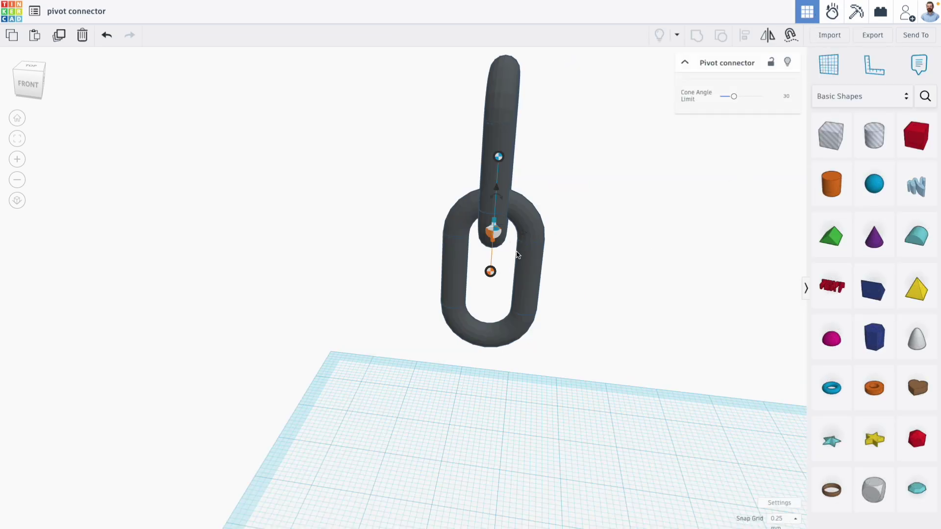
click(528, 263)
middle_drag(554, 256, 523, 223)
right_drag(523, 222, 416, 226)
click(60, 35)
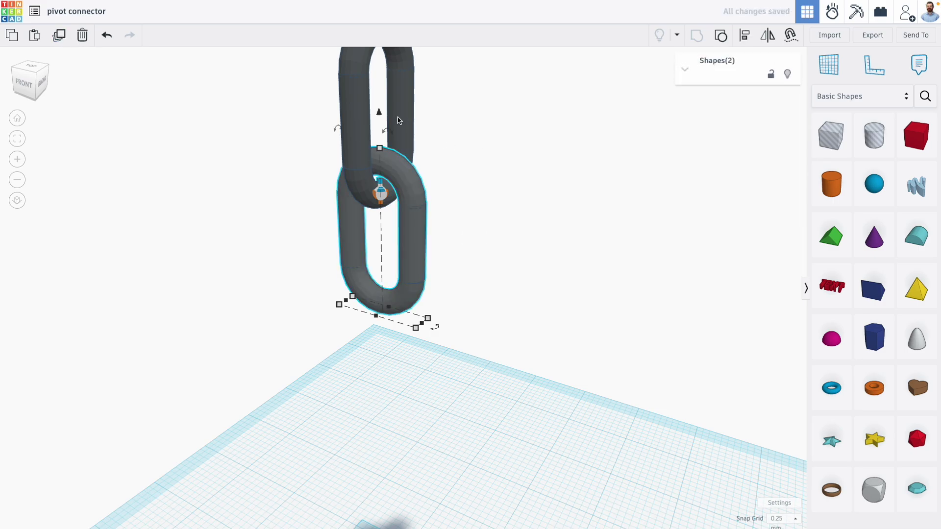
drag(372, 179, 369, 226)
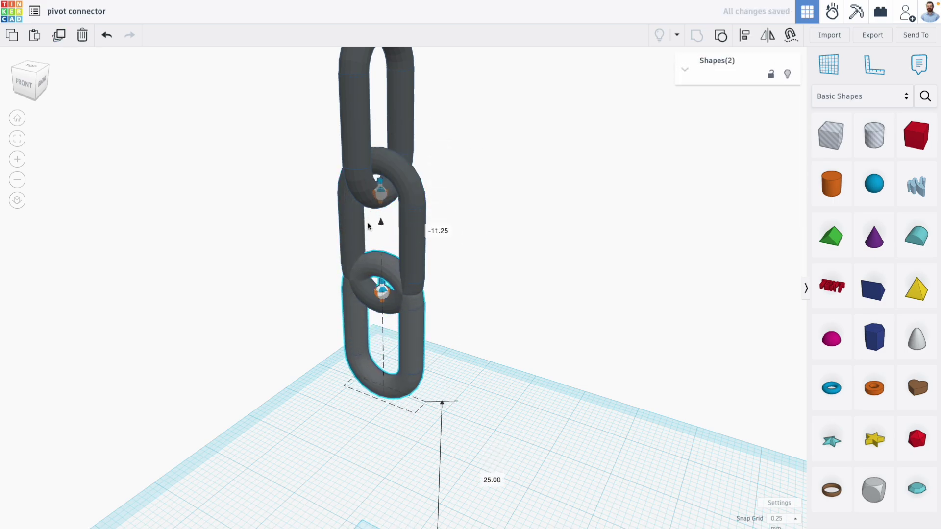
- Rotate the duplicated link and connector about the vertical axis so the third link crosses the one above
drag(430, 418, 355, 412)
right_drag(355, 412, 450, 334)
key(f)
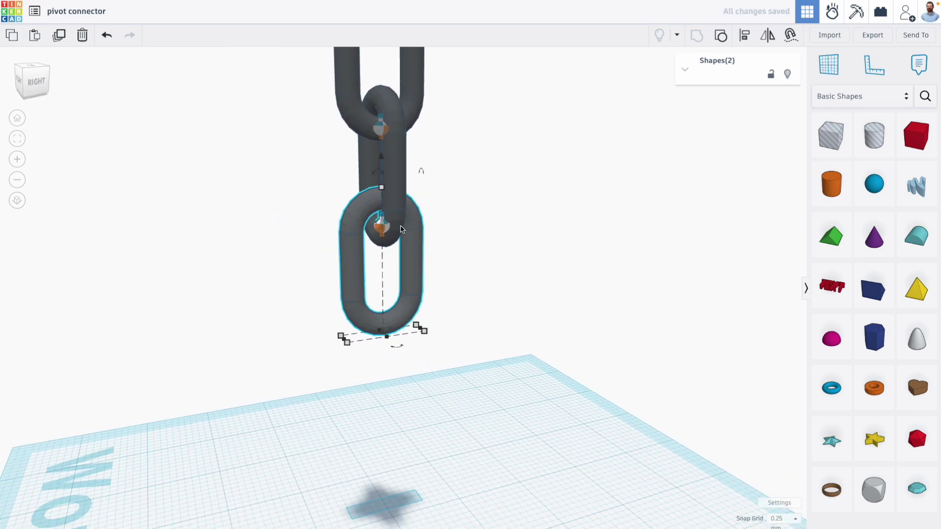
- Duplicate the link and connector two more times with the same offset and rotation to make a five-link chain
right_drag(263, 228, 159, 172)
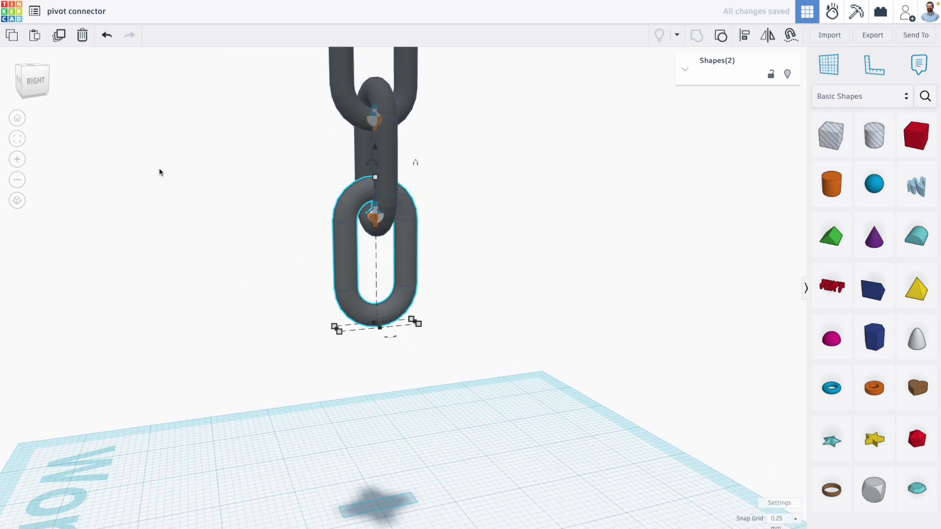
click(59, 35)
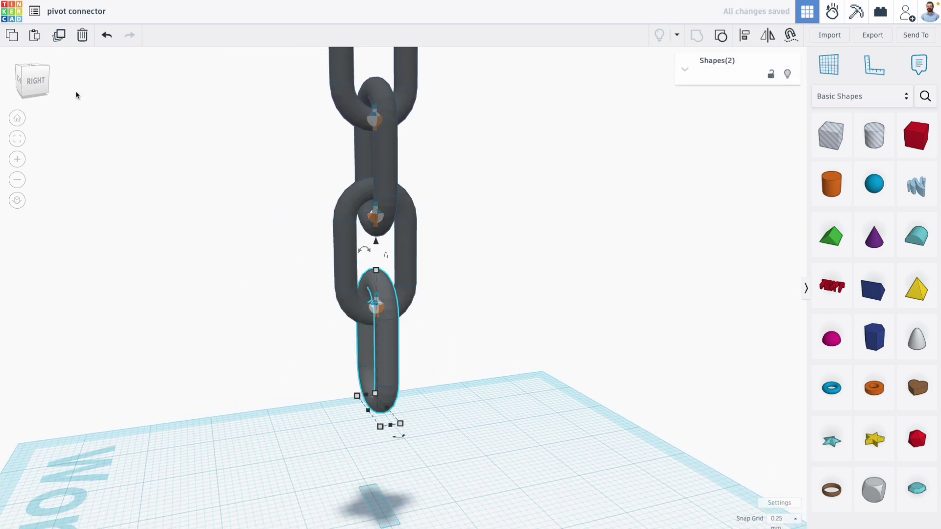
key(ctrl+d)
- In Sim Lab, select the whole chain and set its material to Steel
right_drag(113, 124, 542, 267)
click(836, 15)
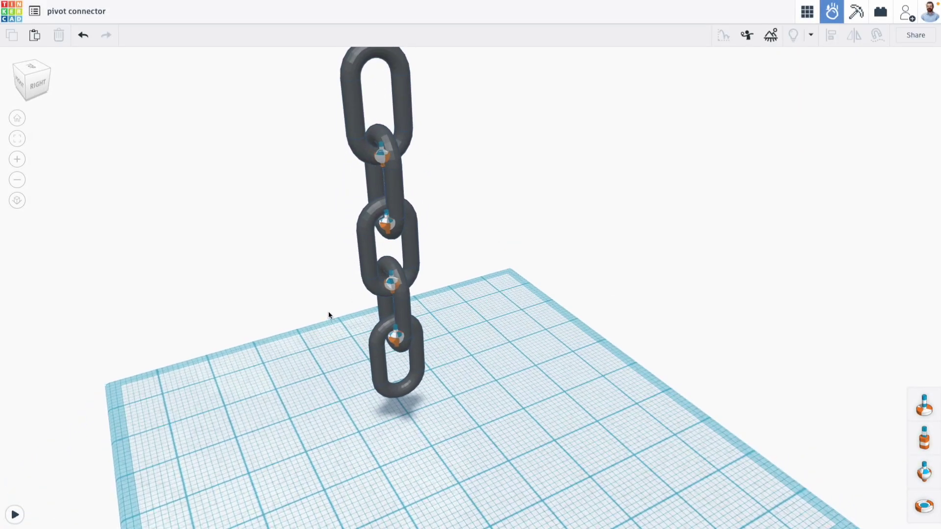
drag(442, 391, 460, 387)
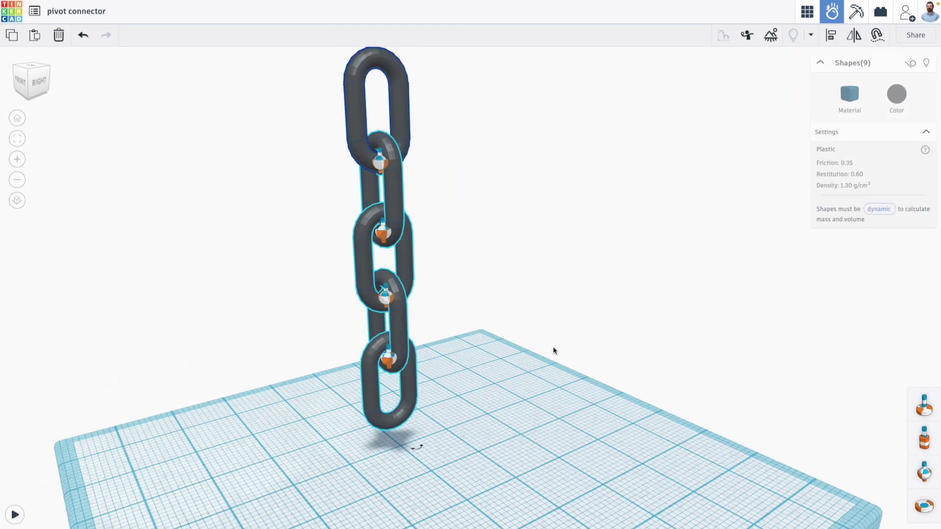
click(857, 100)
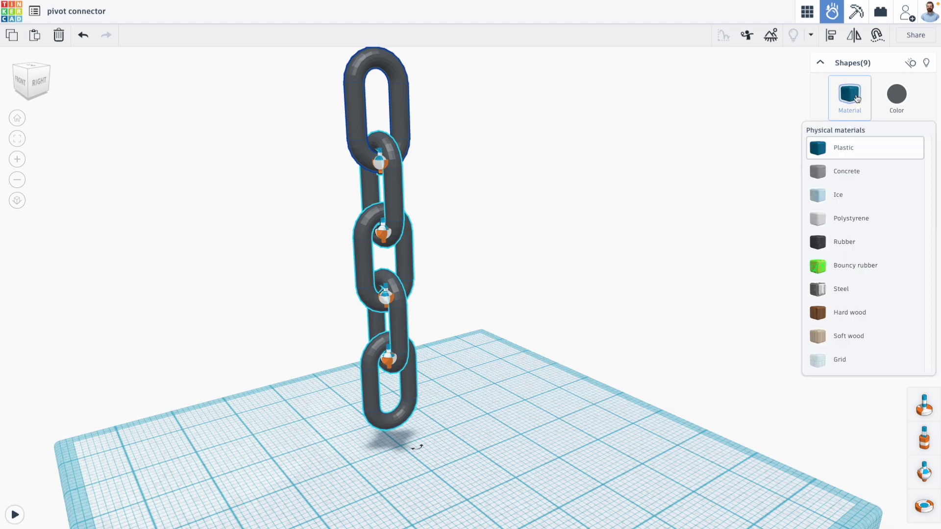
click(852, 290)
right_drag(654, 308, 553, 299)
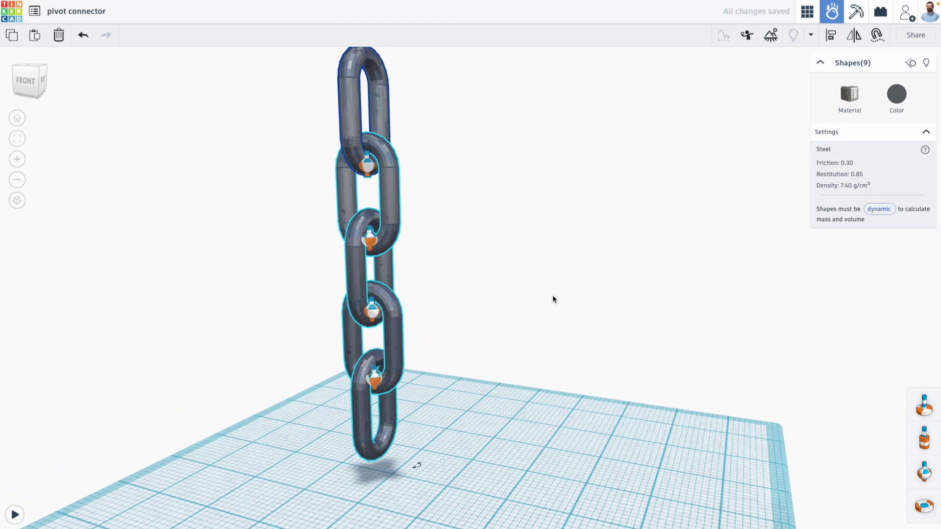
- Simulate the five-link steel chain, throw objects at several links to make it swing, and reset the simulation
click(15, 514)
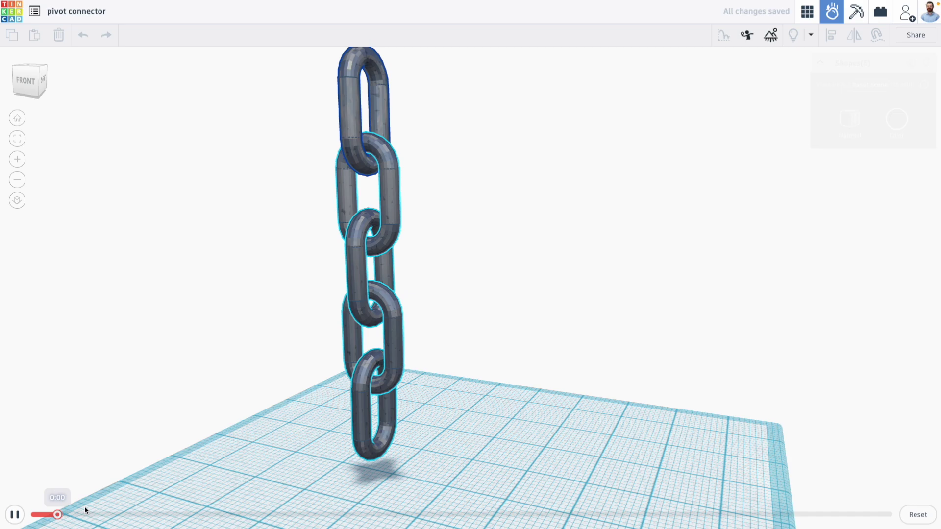
click(379, 467)
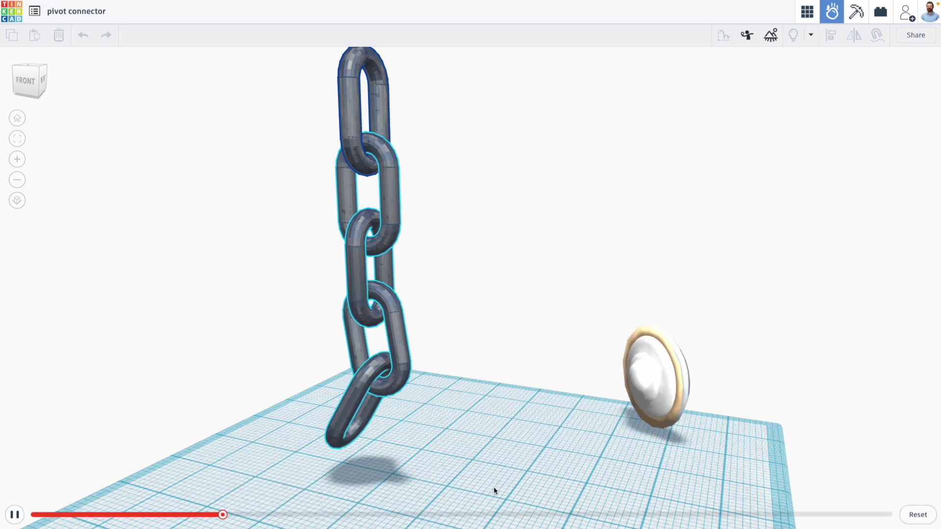
right_drag(416, 474, 351, 462)
click(355, 278)
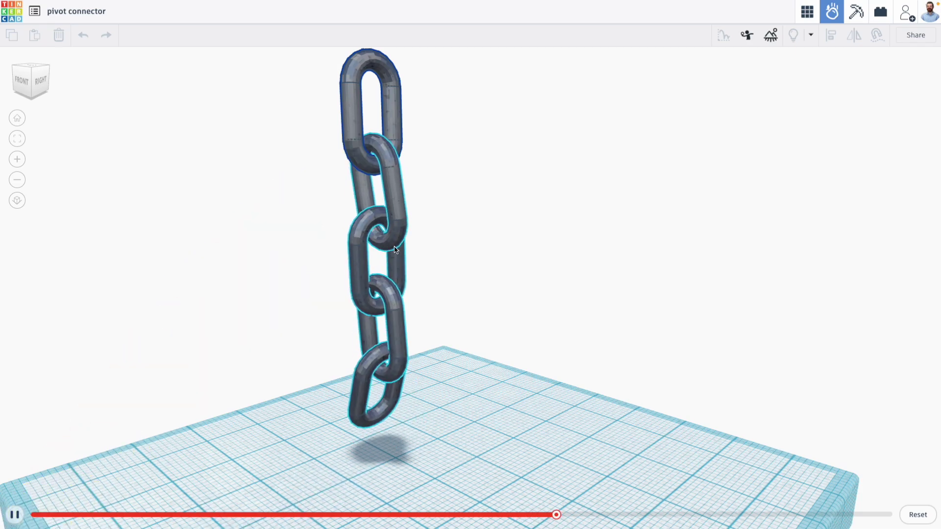
click(328, 266)
right_drag(479, 292, 433, 338)
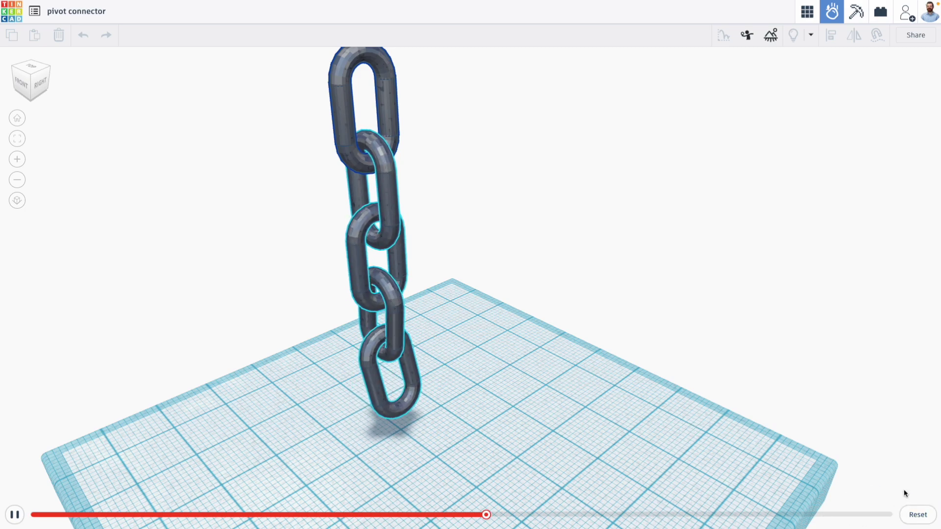
click(911, 516)
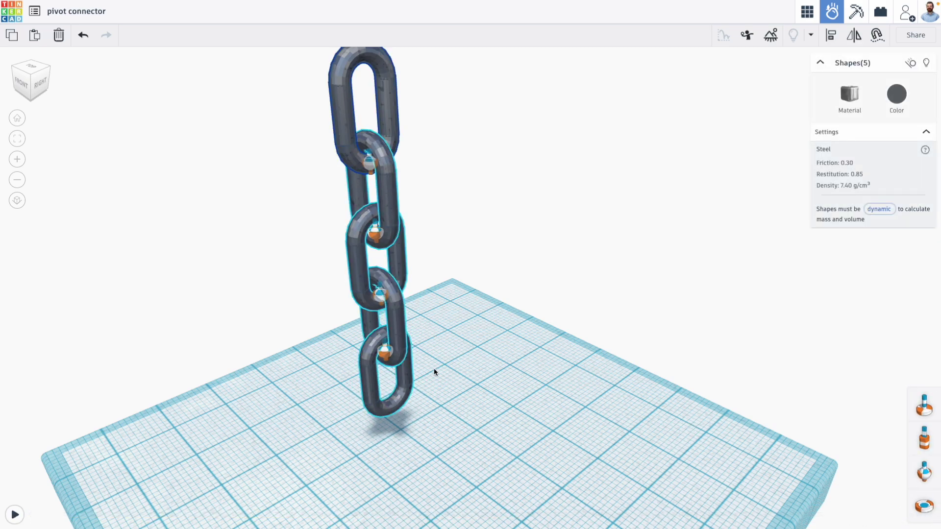